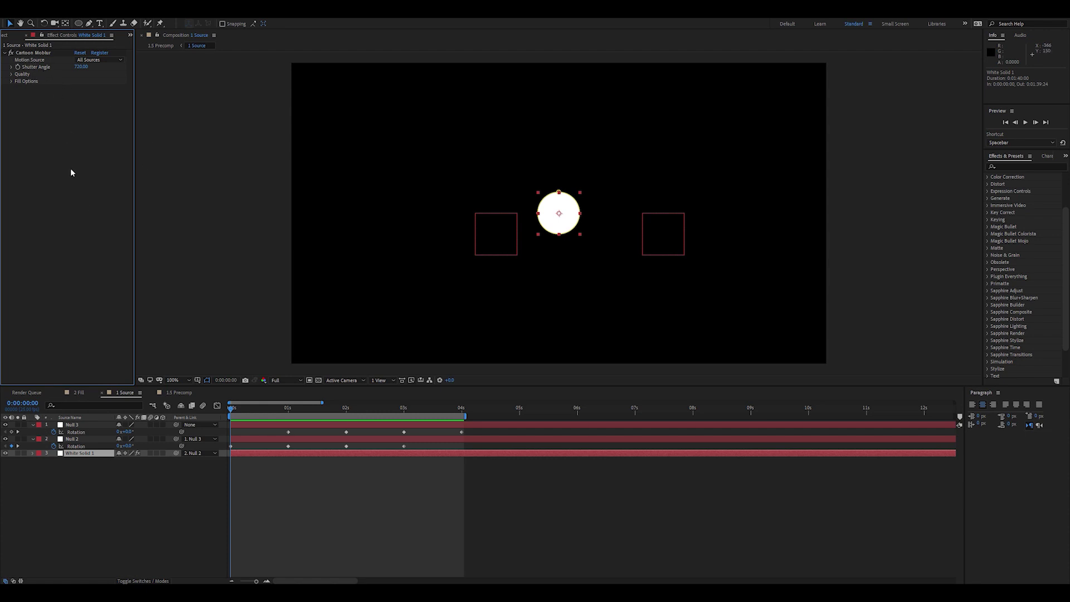
Step: Choose All Sources in White Solid 1's Cartoon Moblur Motion Source list
left_click(92, 60)
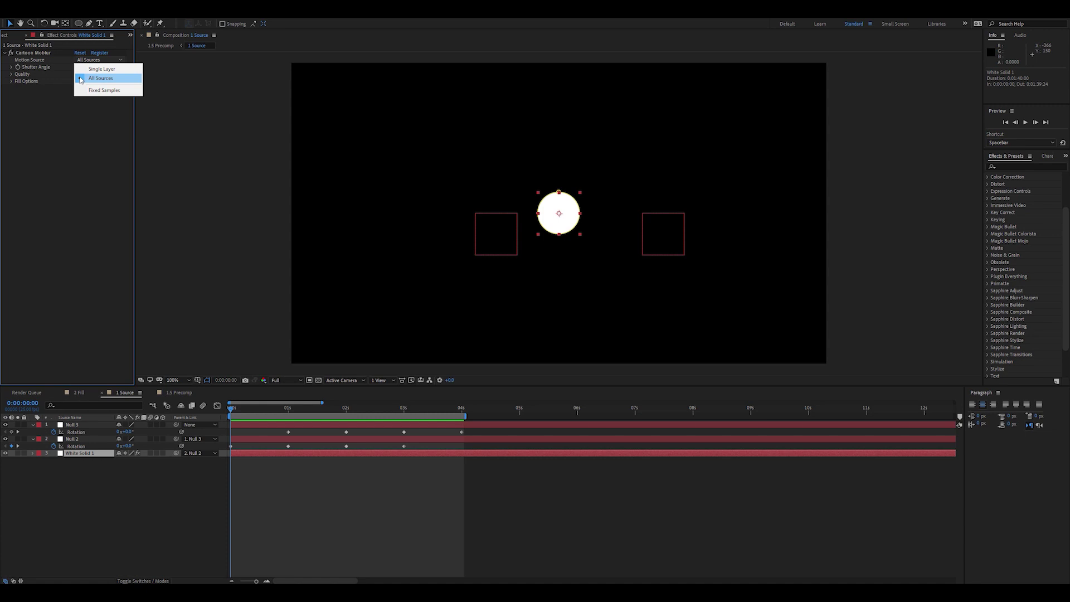
left_click(68, 183)
Step: Scrub from the start to about 1 s to review the circle's smear, then reopen Motion Source
left_click_drag(232, 410, 376, 440)
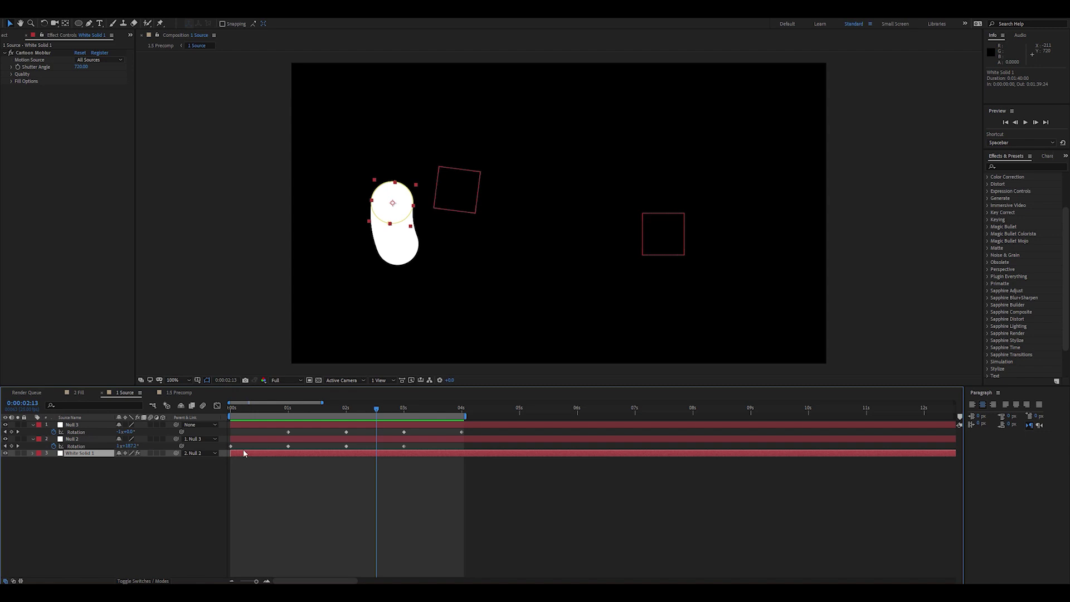
key("Home")
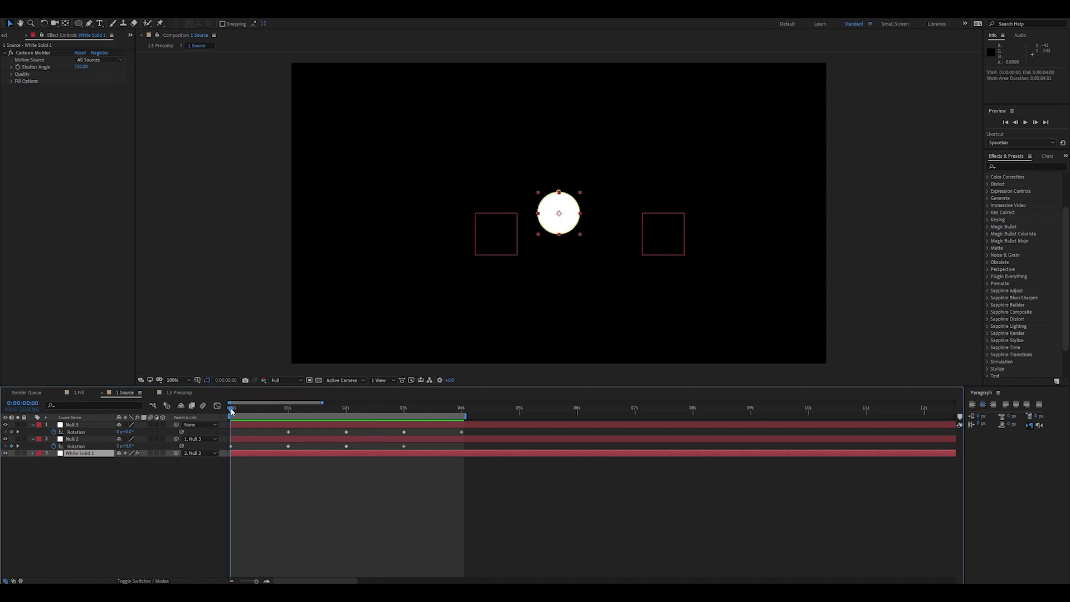
left_click_drag(231, 410, 289, 428)
left_click(108, 66)
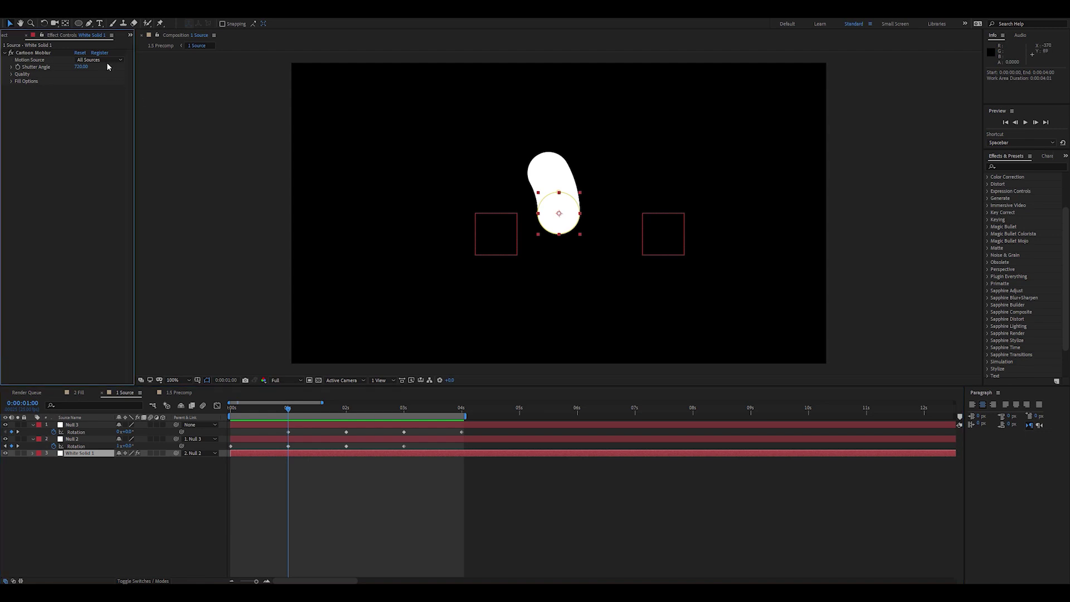
left_click(98, 59)
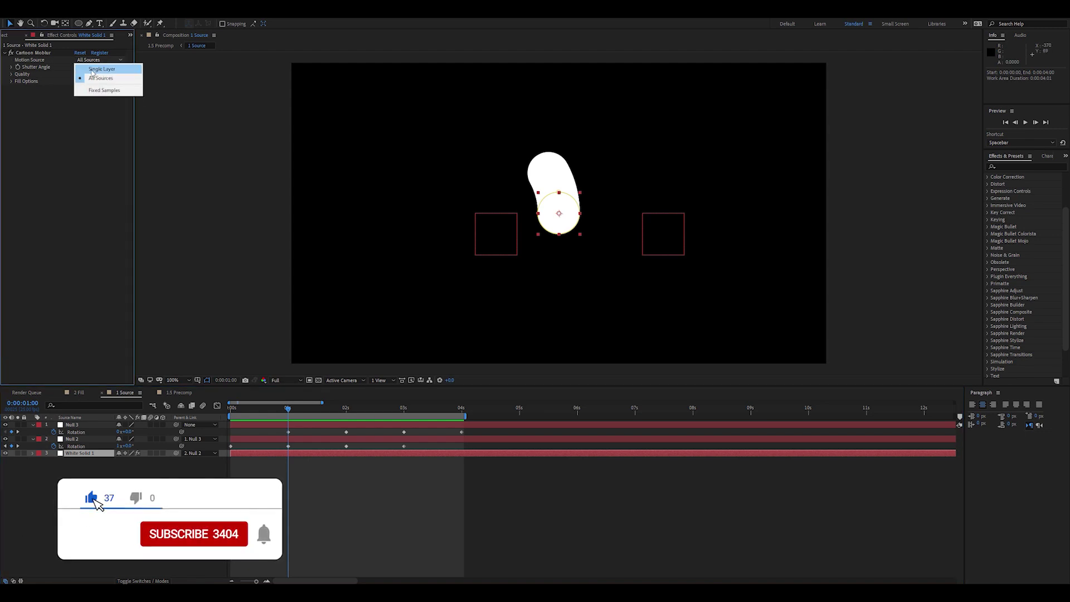
Step: Drive the smear from Null 2 as a Single Layer motion source and scrub to view it
left_click(92, 70)
left_click(86, 67)
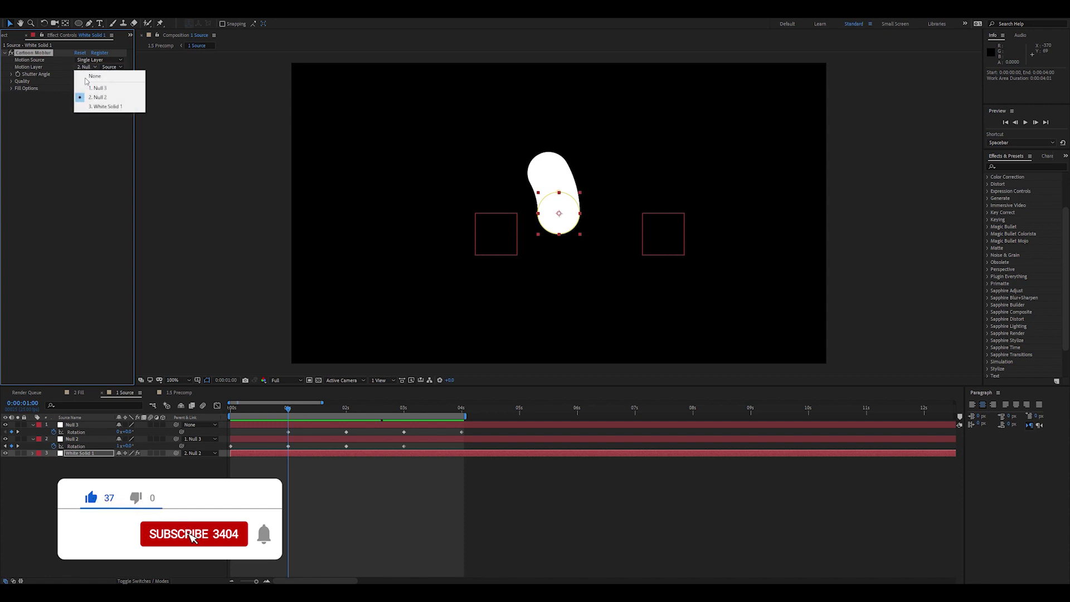
left_click(96, 97)
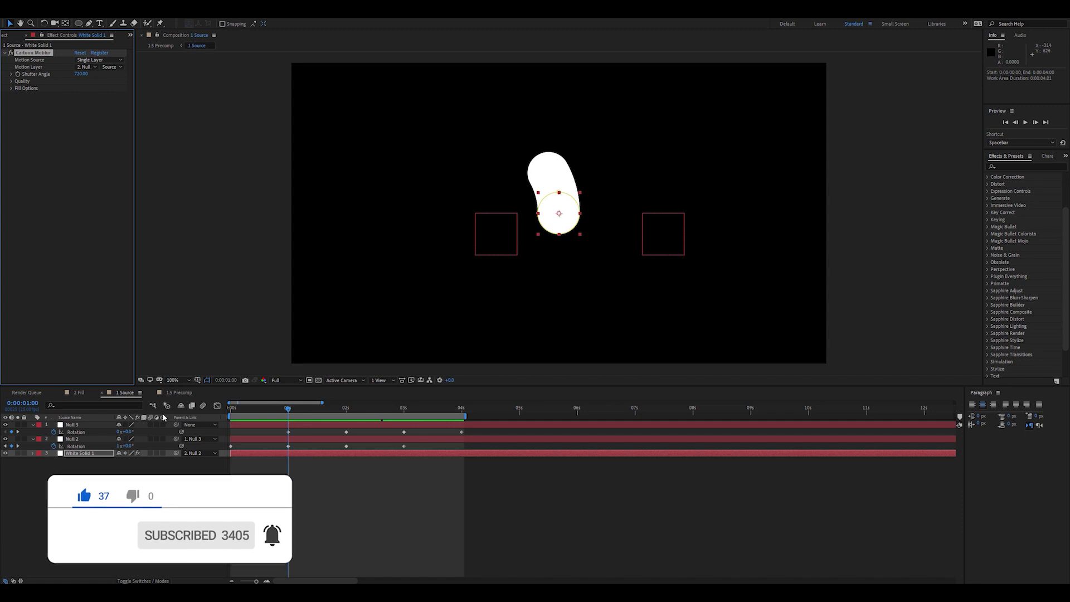
left_click_drag(297, 414, 327, 415)
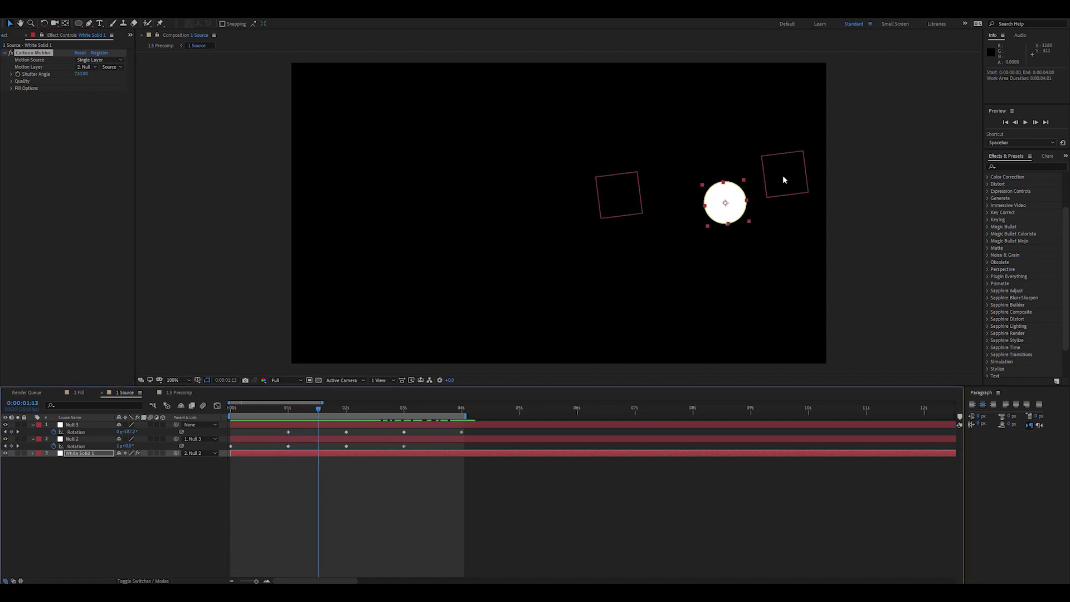
Step: Switch the 1.5 Precomp circle's Cartoon Moblur Motion Source to Fixed Samples
left_click(256, 409)
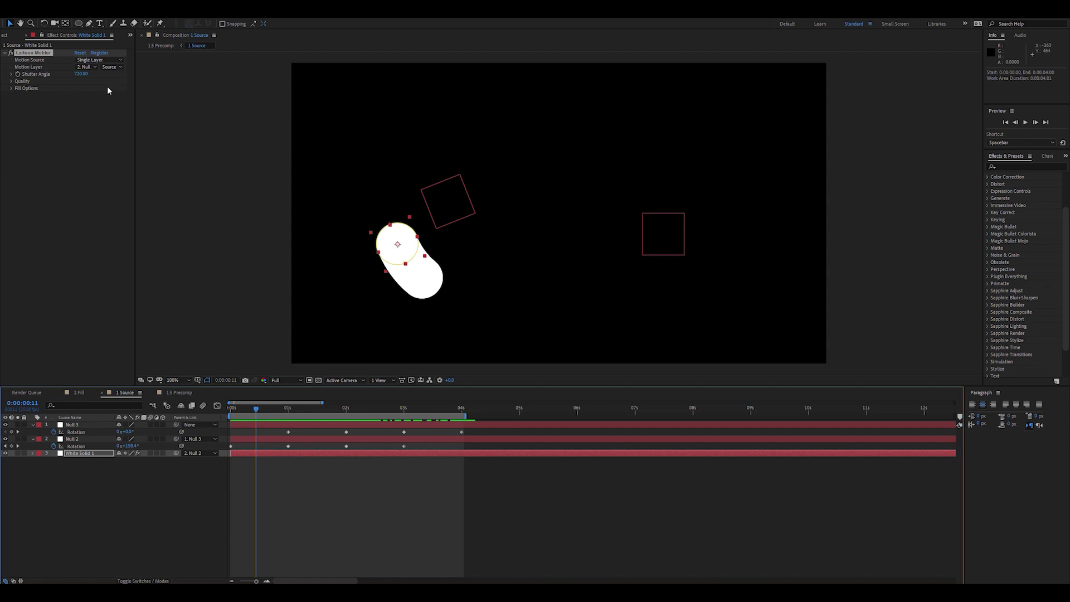
left_click(105, 61)
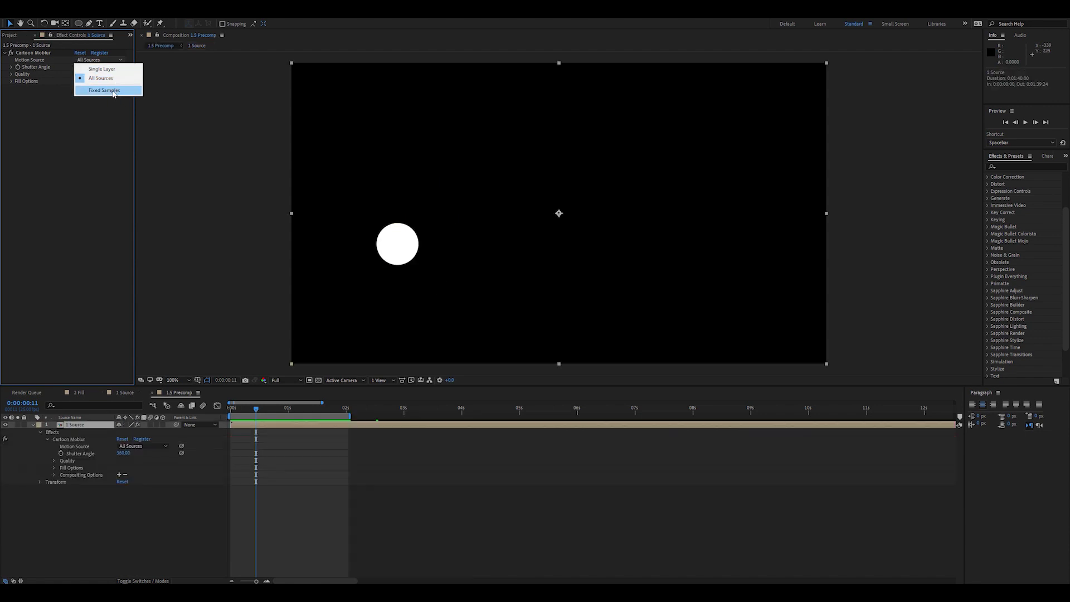
left_click(113, 93)
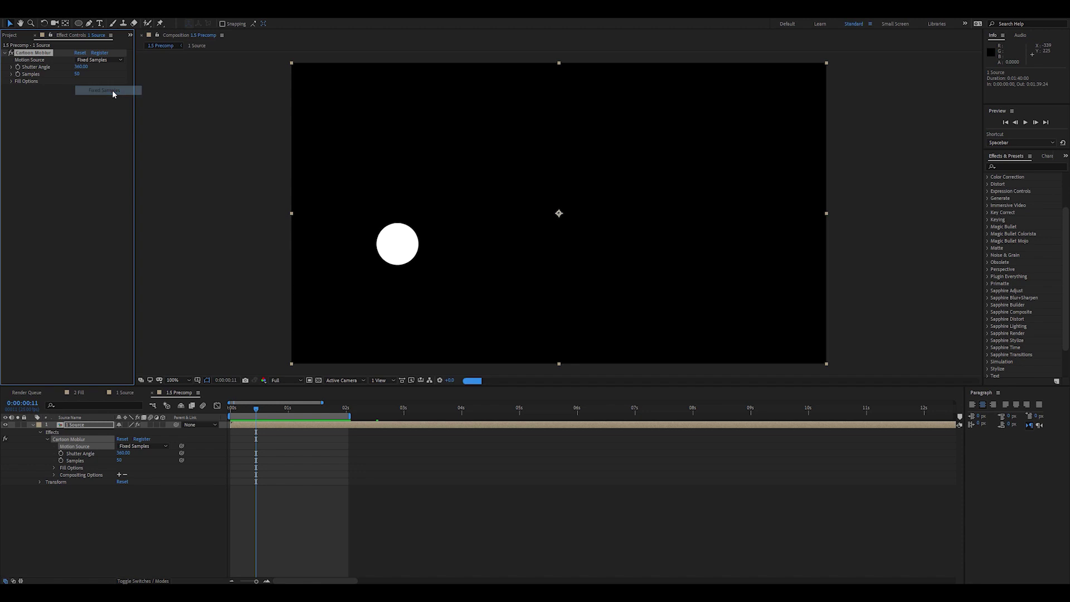
Step: Set the precomp circle's Motion Source to All Sources and preview the unsmeared circle
left_click(87, 61)
left_click(100, 78)
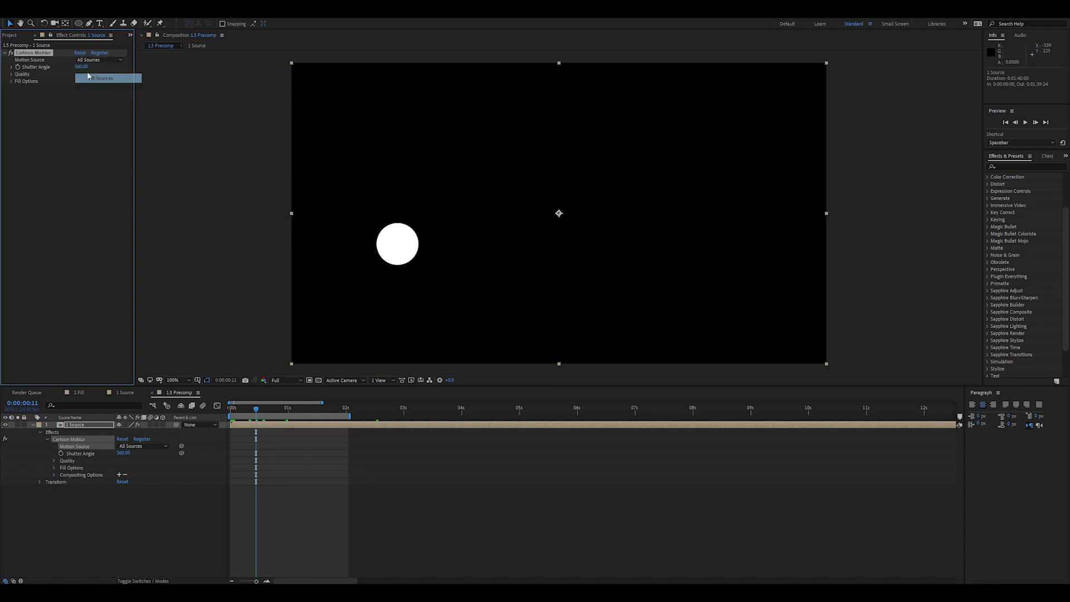
key("space")
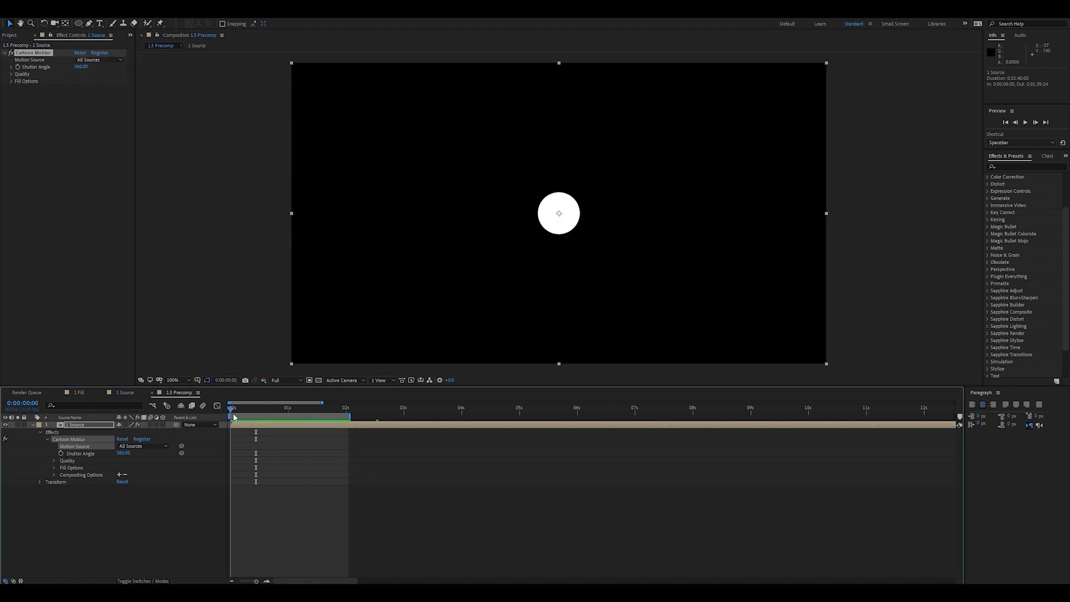
key("space")
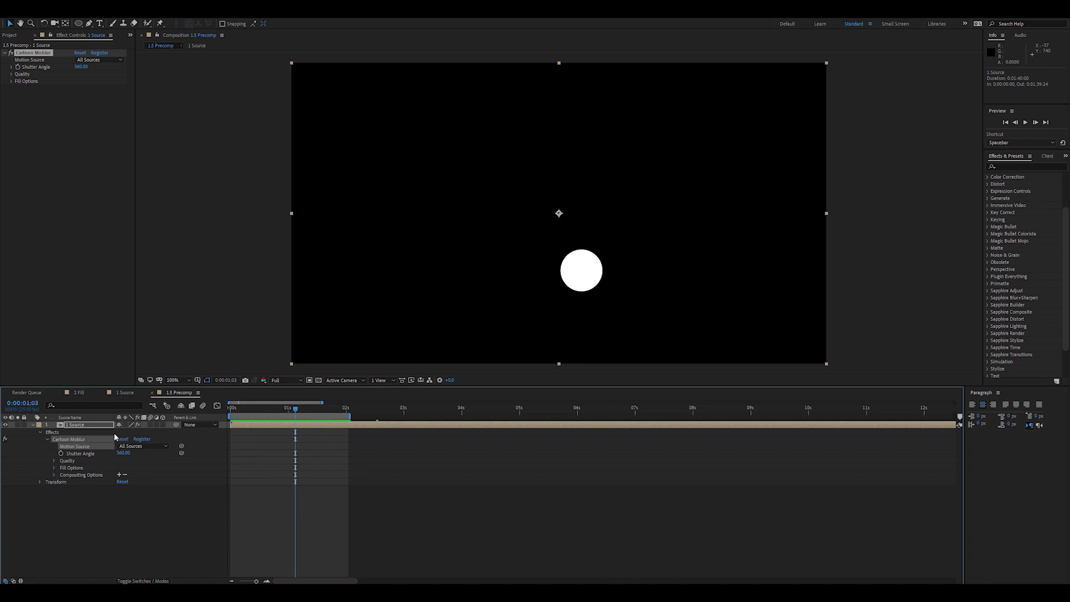
left_click(96, 423)
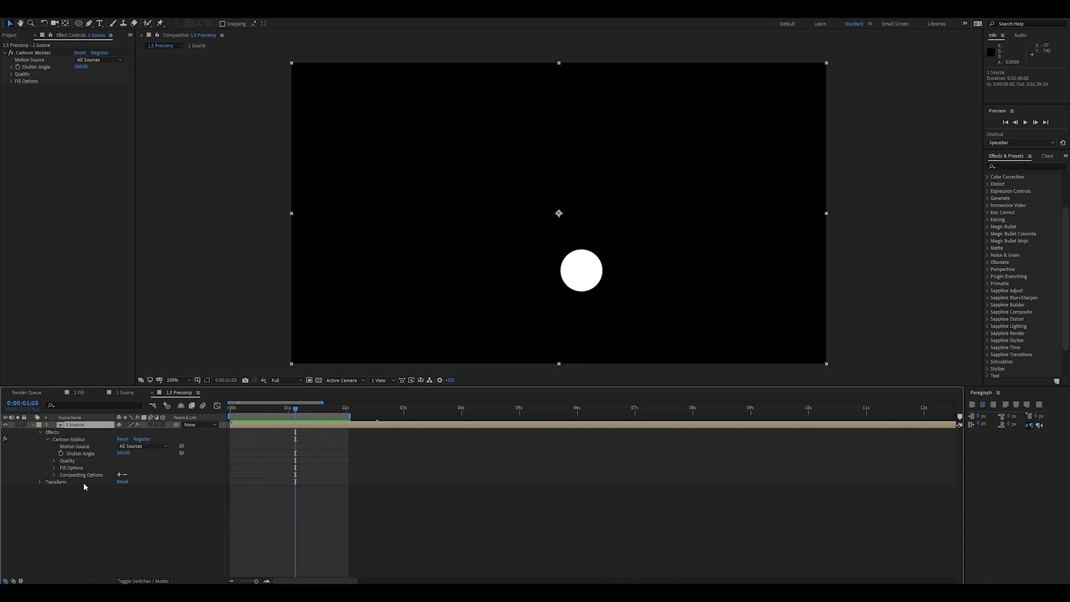
left_click(86, 60)
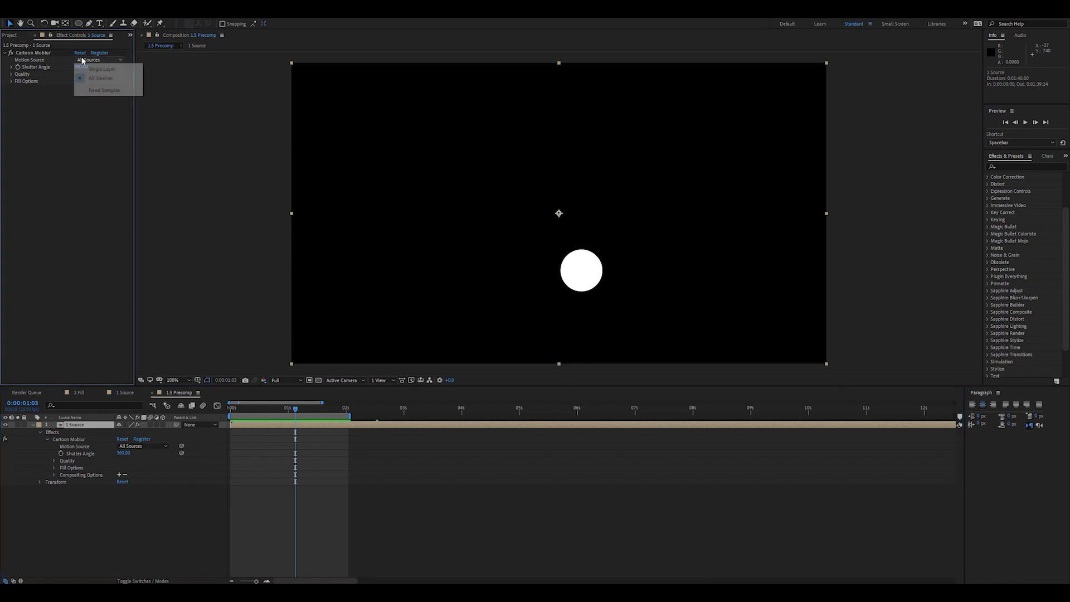
Step: Use Fixed Samples with a 720 Shutter Angle and preview the longer smear
left_click(101, 91)
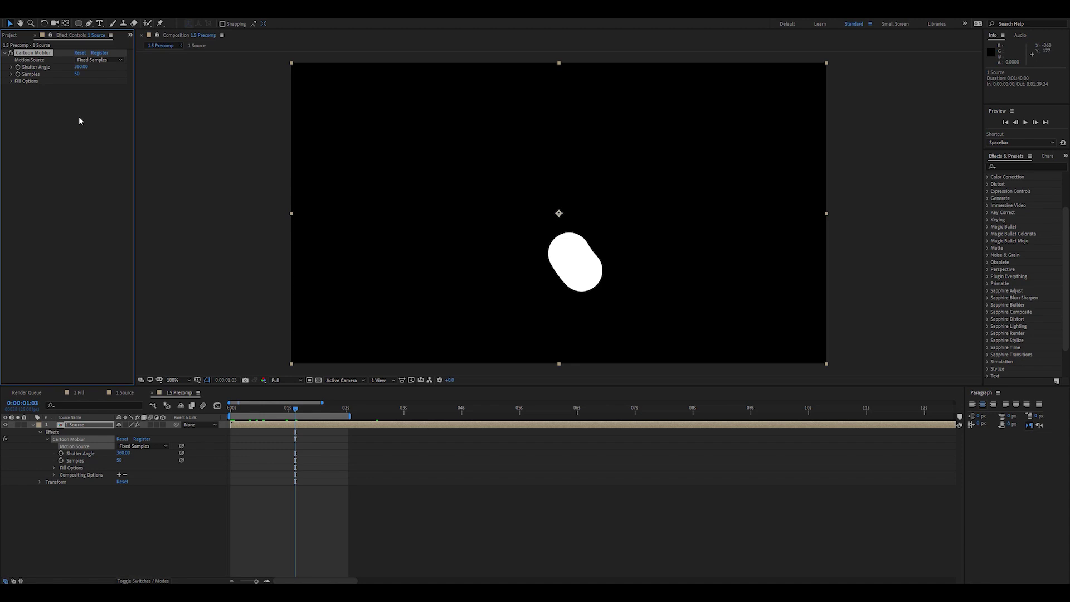
left_click(81, 67)
left_click(78, 84)
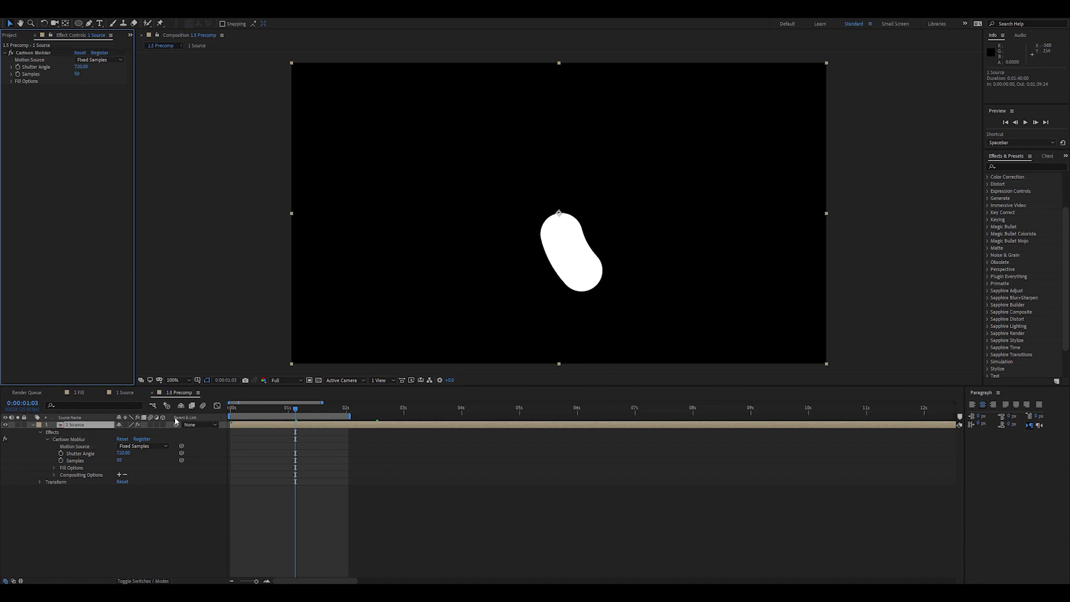
key("space")
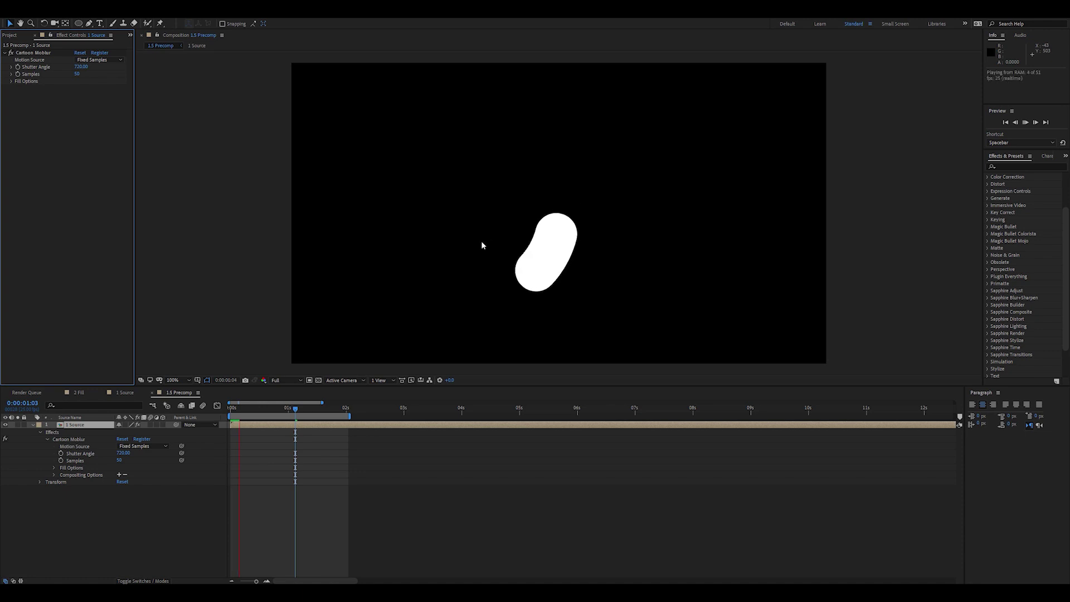
key("space")
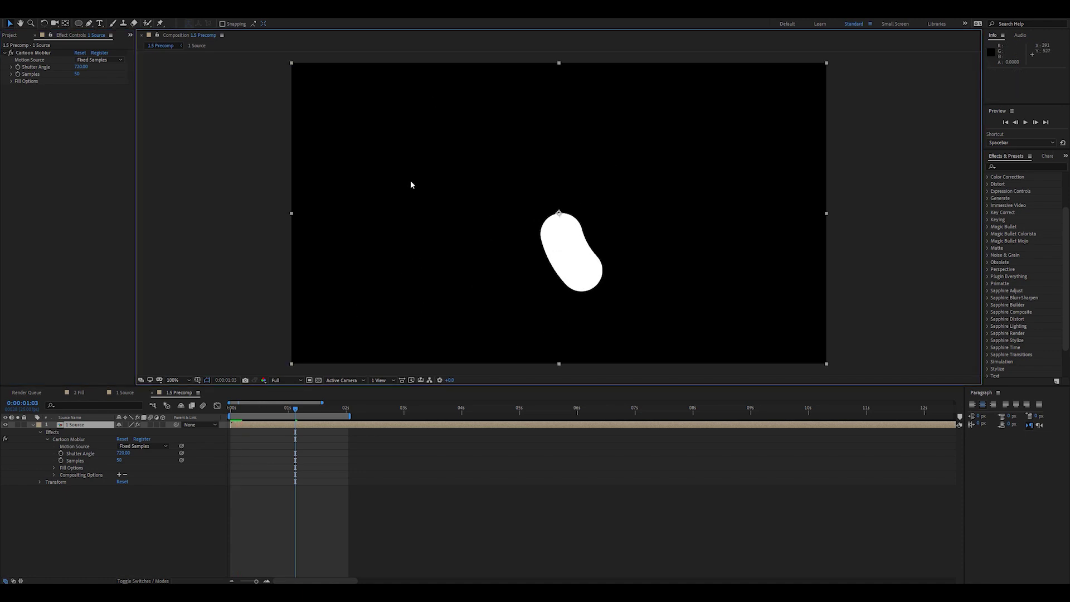
Step: Replay the preview and scrub the first two seconds of motion from the start
left_click(126, 425)
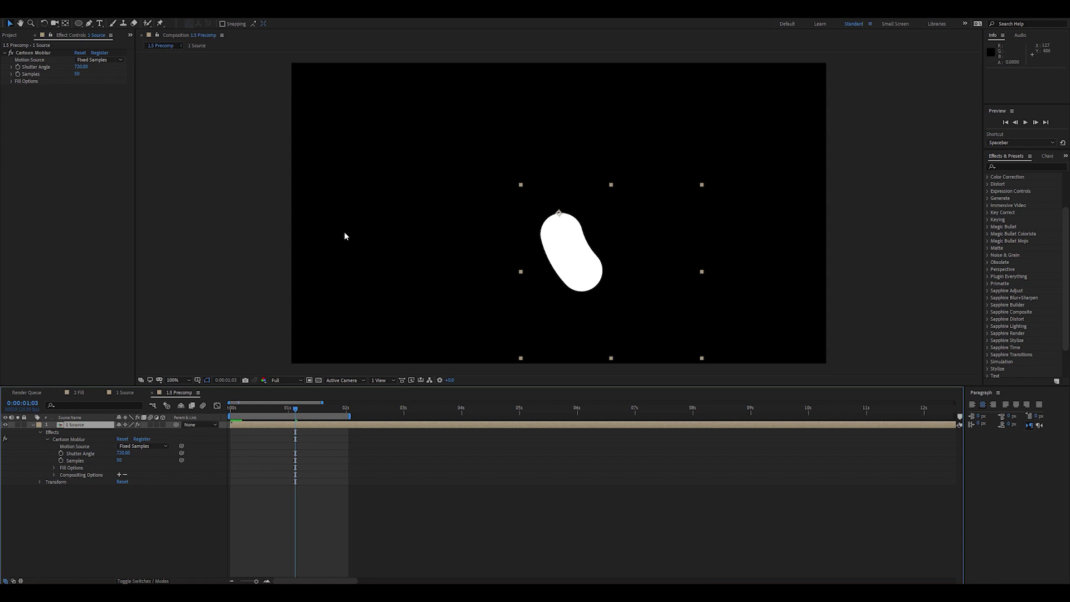
key("space")
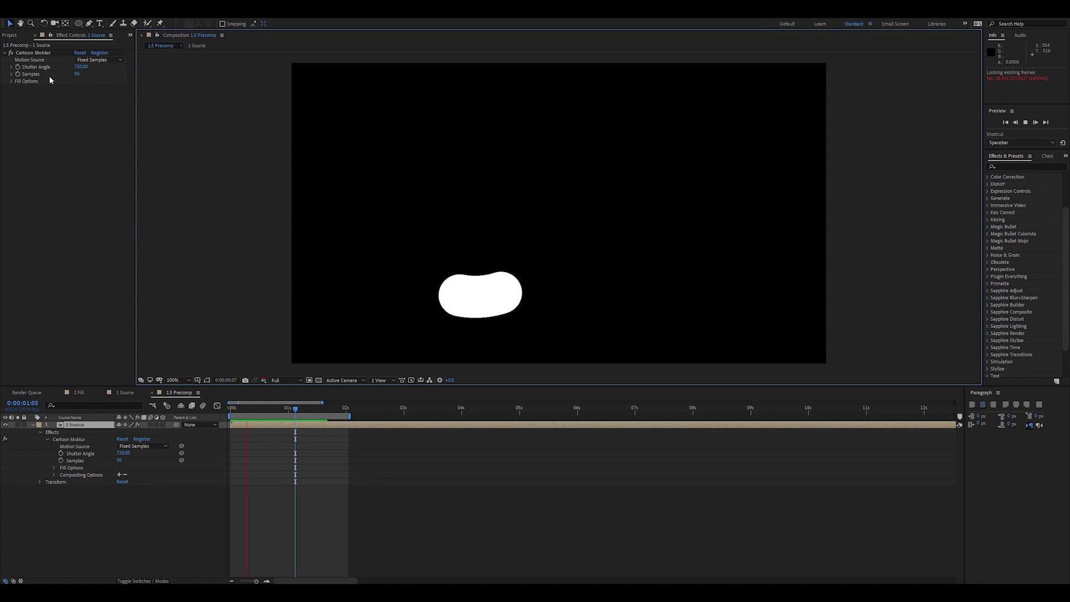
key("space")
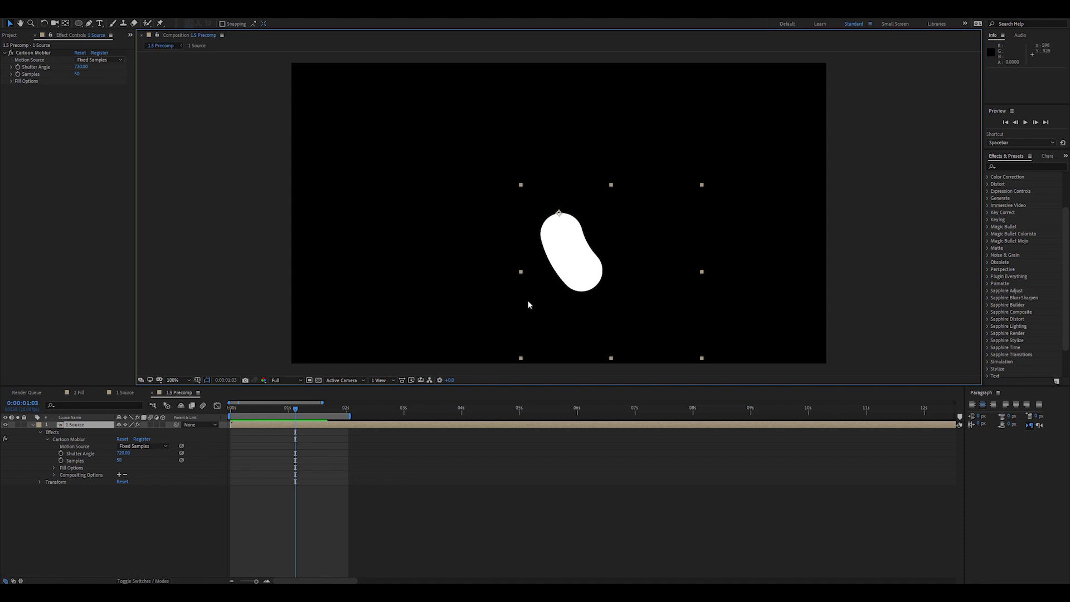
left_click(451, 259)
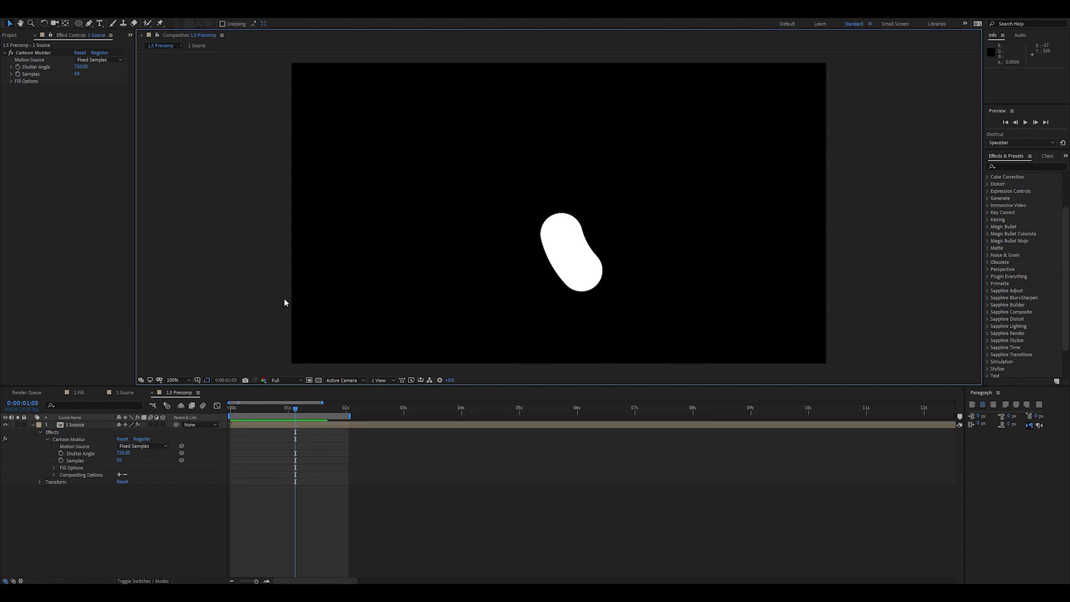
left_click(530, 301)
key("Home")
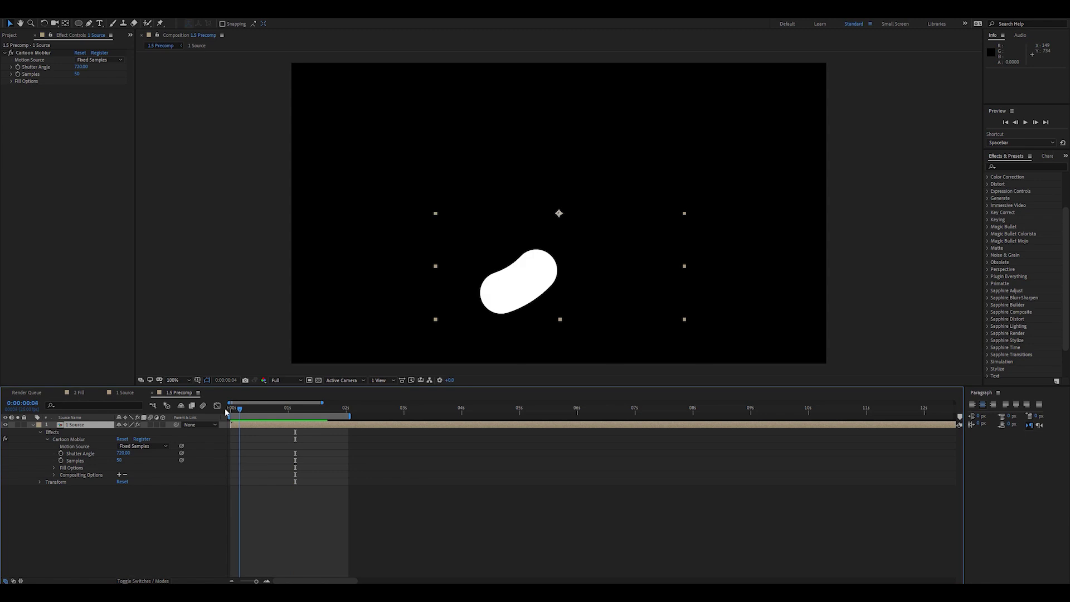
left_click_drag(241, 416, 353, 426)
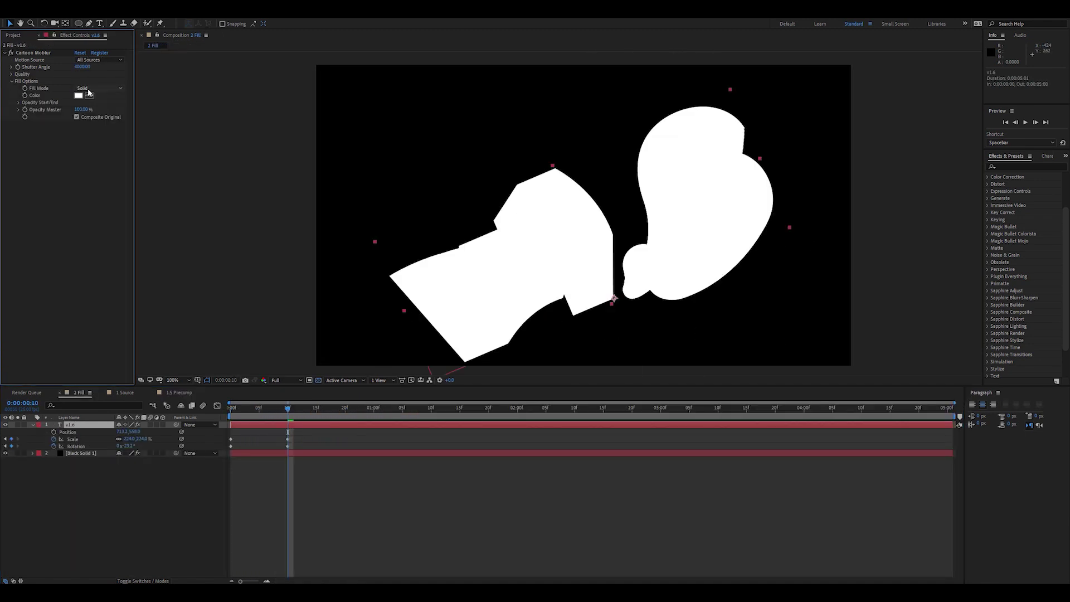
Step: Set the v1.6 Cartoon Moblur Fill Mode to Gradient for white-to-black trails
left_click(88, 89)
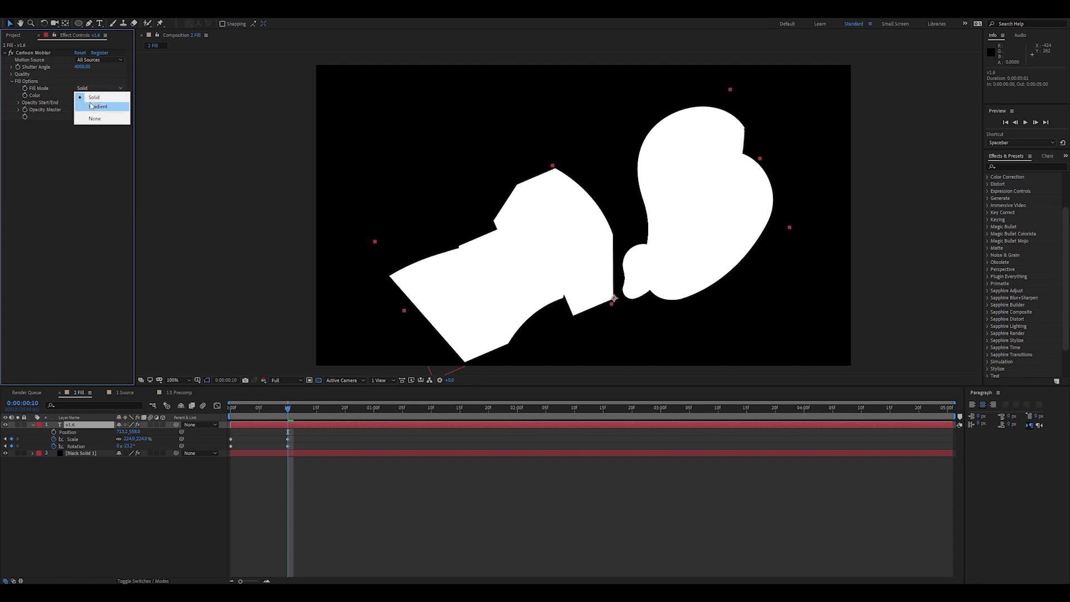
left_click(87, 98)
left_click(276, 195)
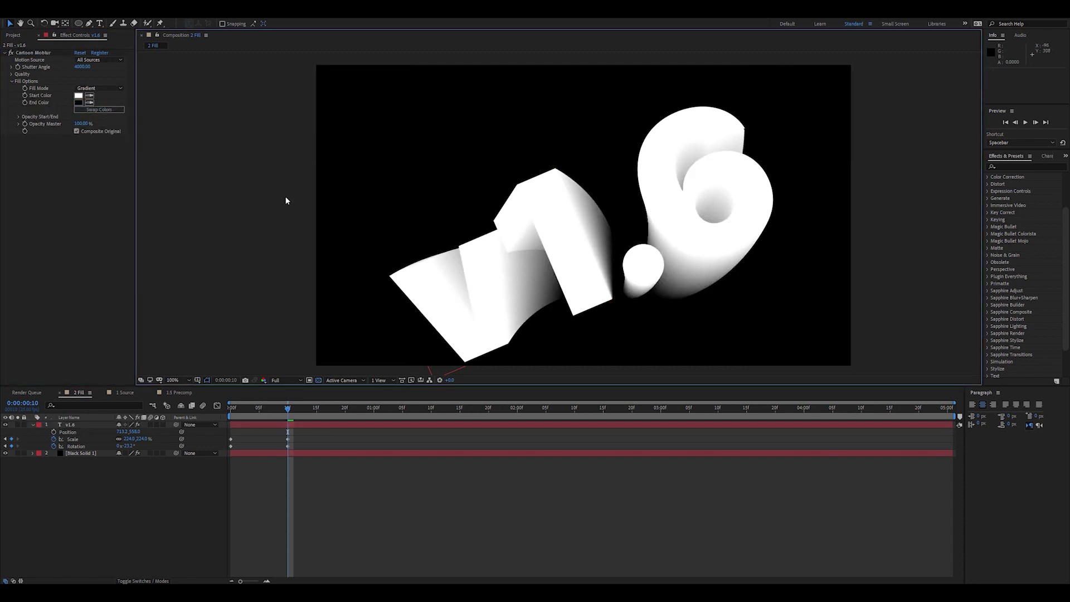
left_click(550, 223)
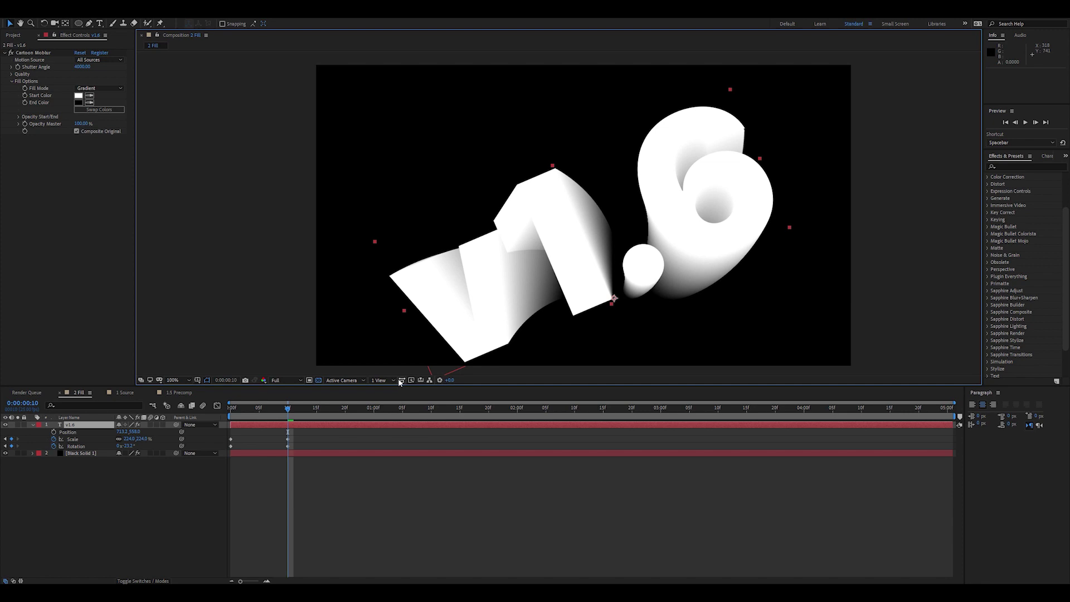
Step: Enable Black Solid 1's Gradient Ramp for a dark-to-light background behind v1.6
left_click(74, 455)
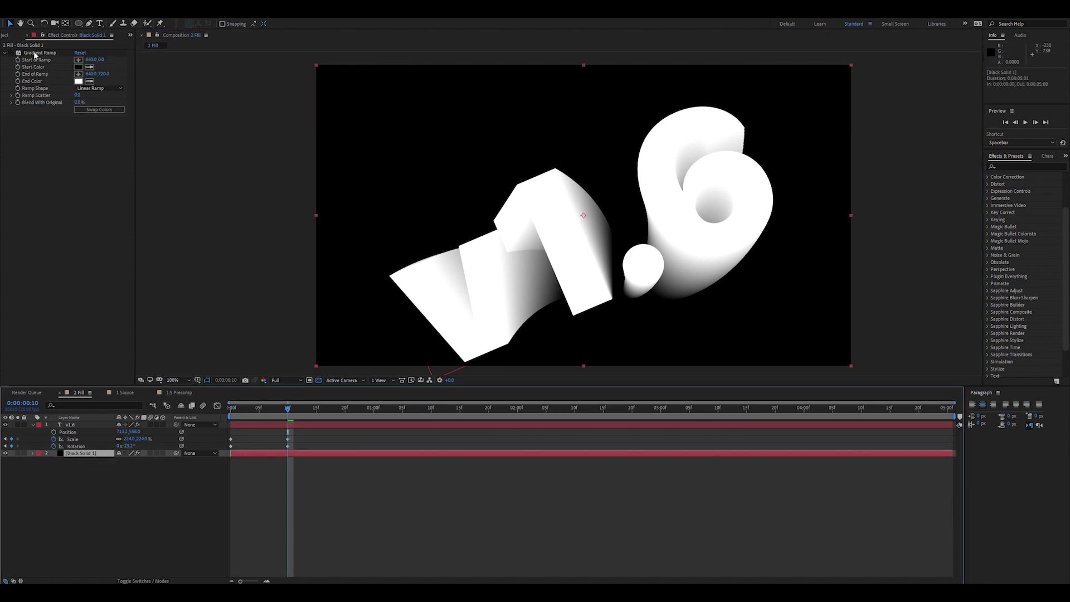
left_click(12, 53)
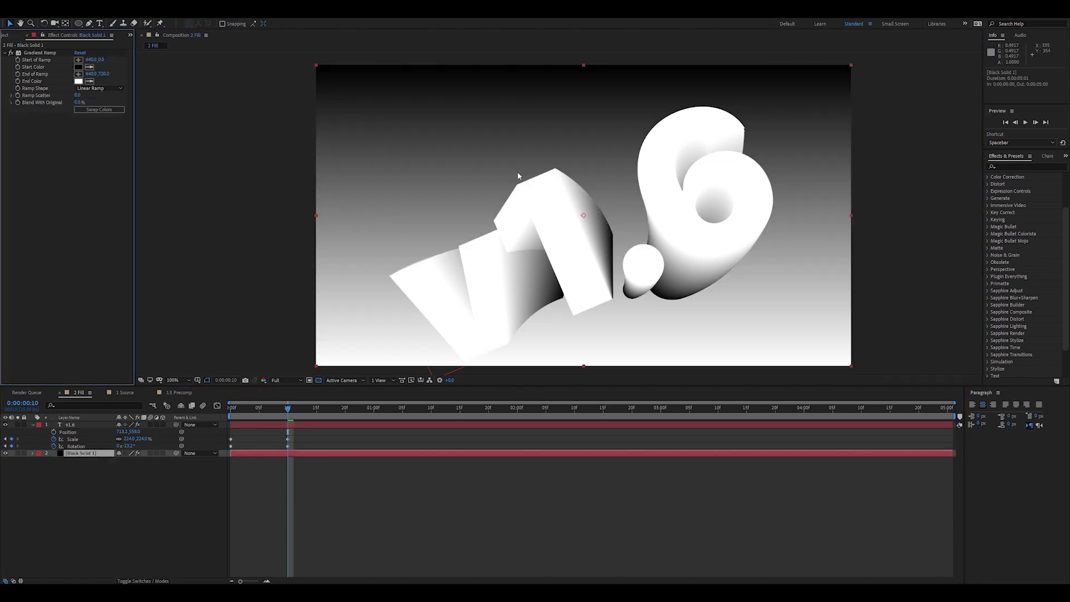
left_click(462, 334)
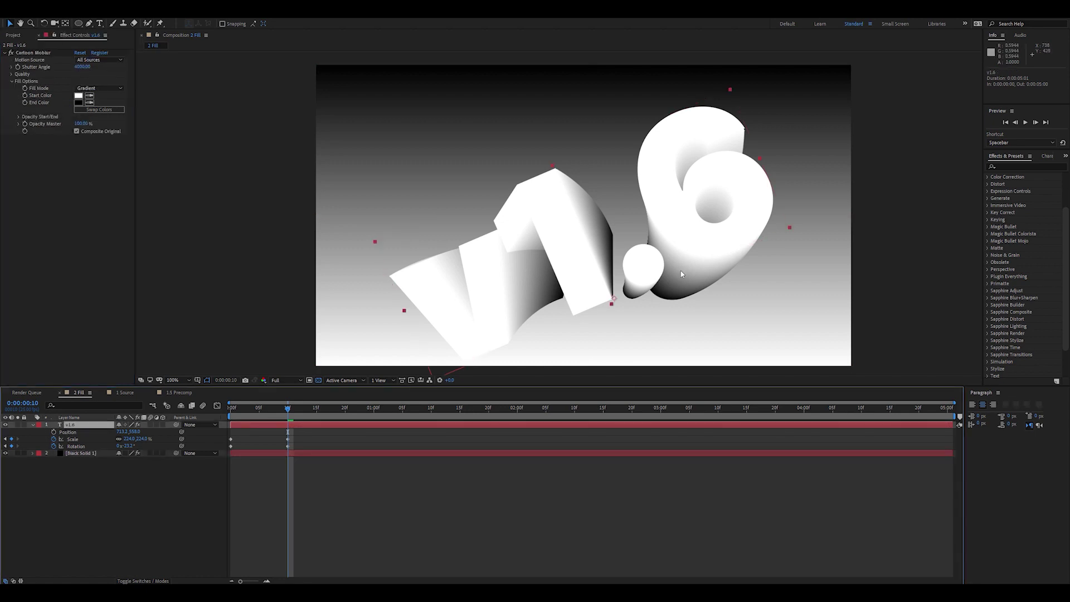
Step: Give the trails a Solid fill with End opacity 0% and In easing
left_click(86, 88)
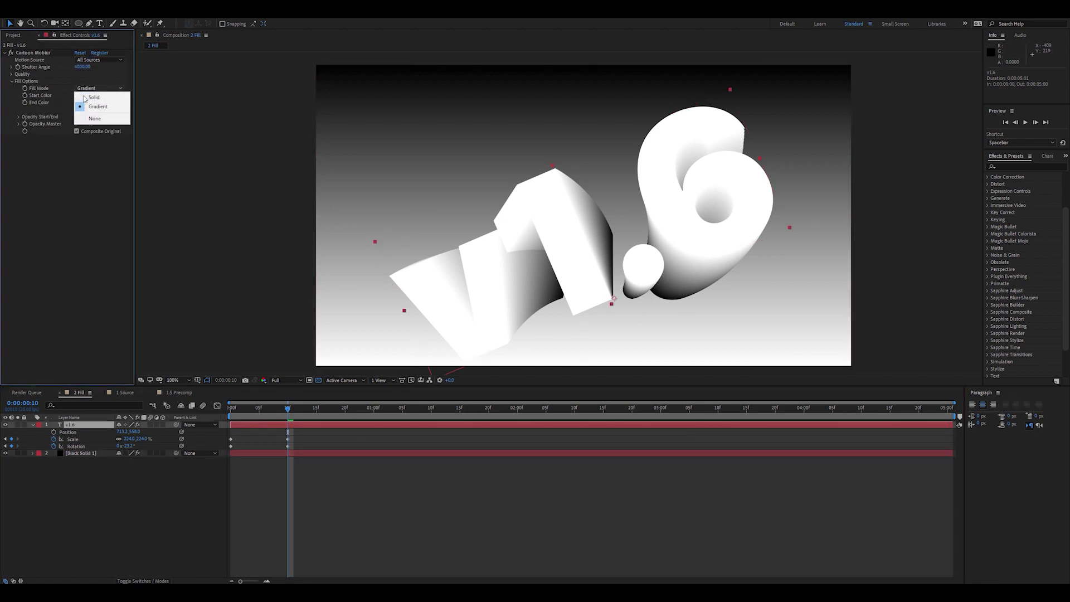
left_click(89, 97)
left_click(19, 104)
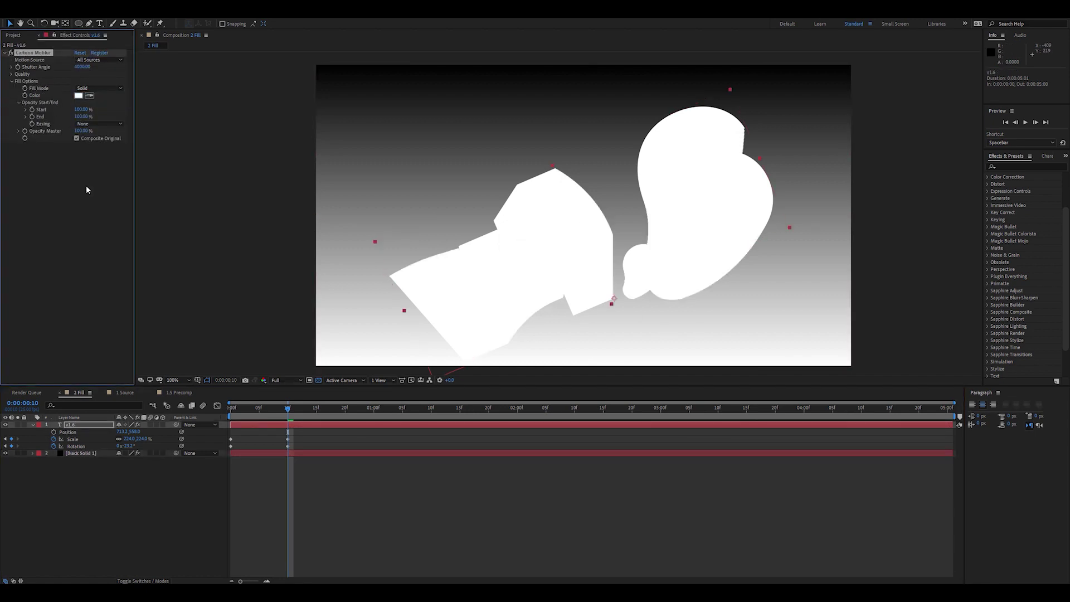
left_click(81, 115)
type("0")
key("Return")
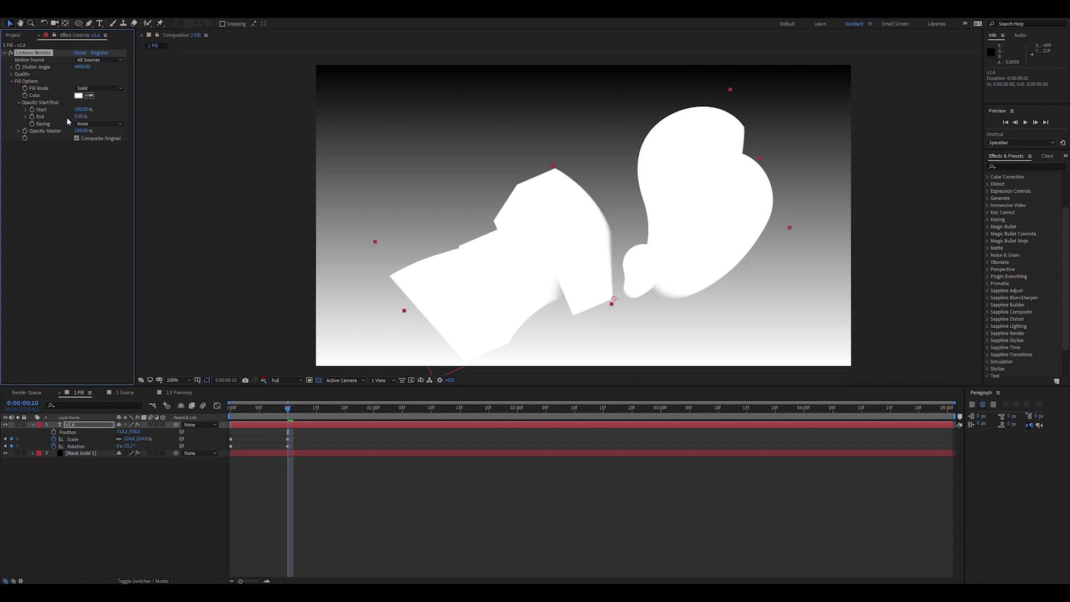
left_click(79, 124)
left_click(88, 132)
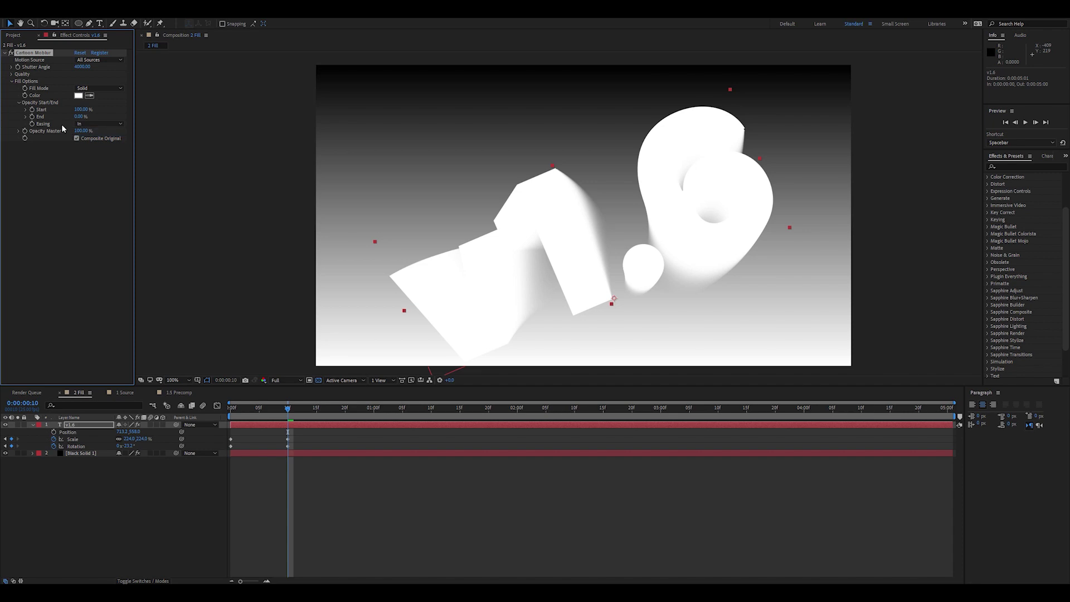
Step: Preview the fade and change the trail Fill Mode to None
left_click(647, 300)
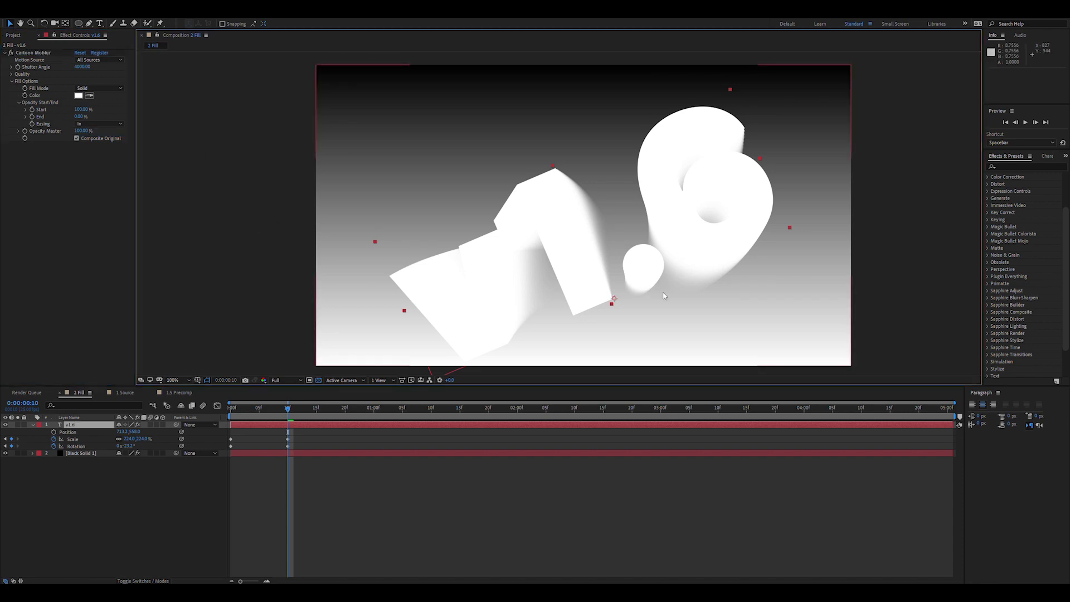
left_click(99, 88)
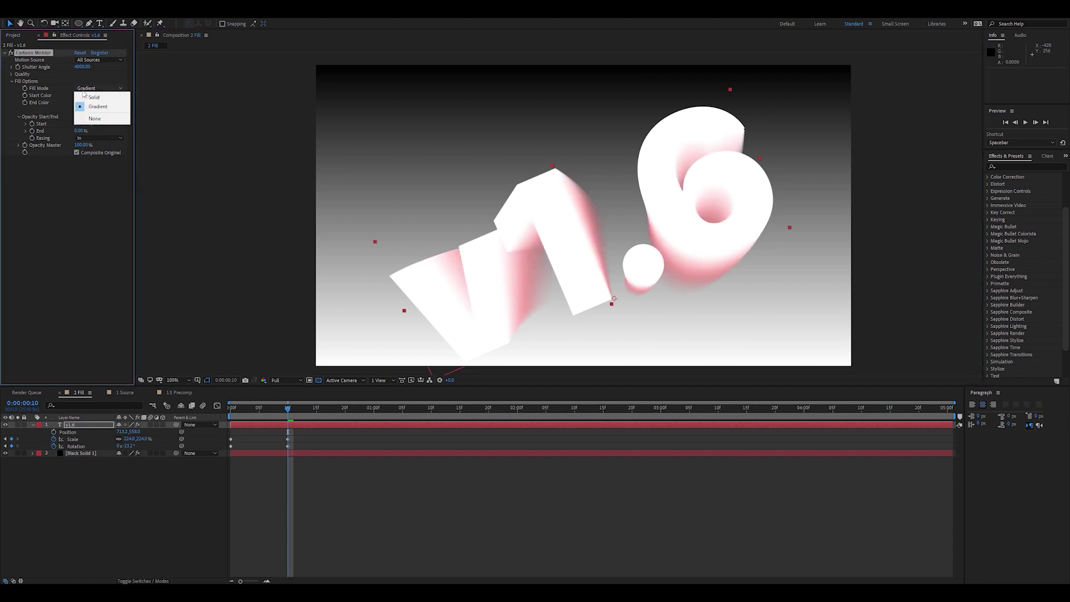
left_click(92, 117)
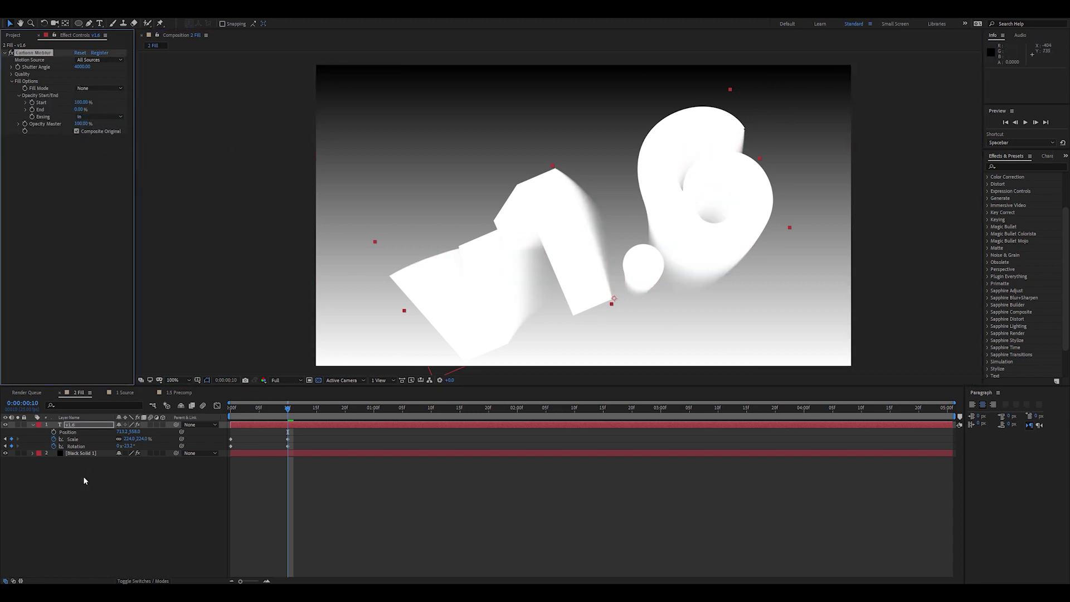
Step: Set Cartoon Moblur's Opacity Master to 50%
left_click(81, 124)
type("50")
key("Return")
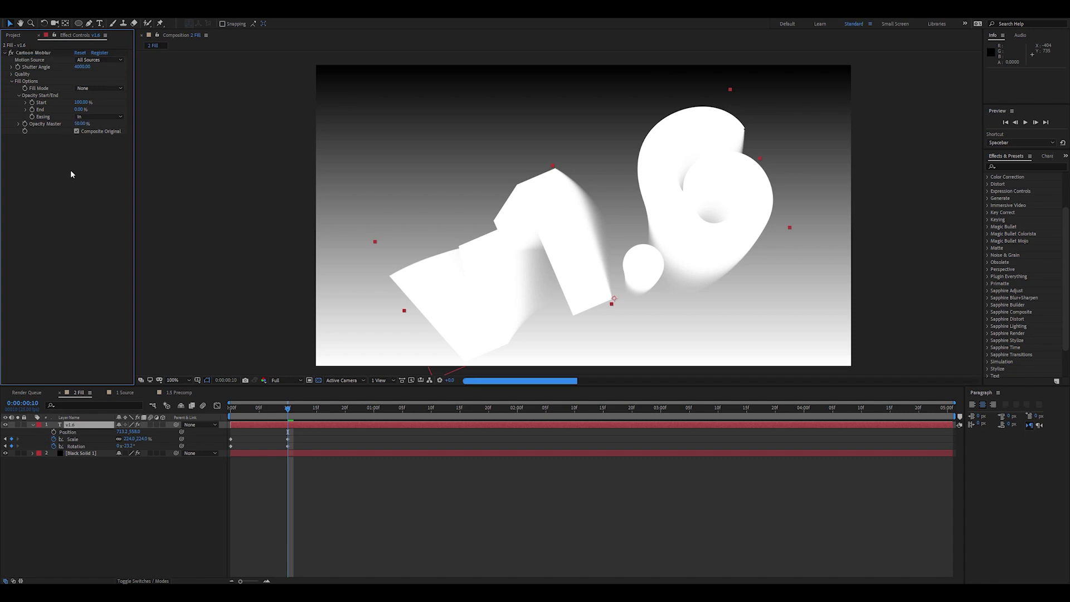
left_click(79, 134)
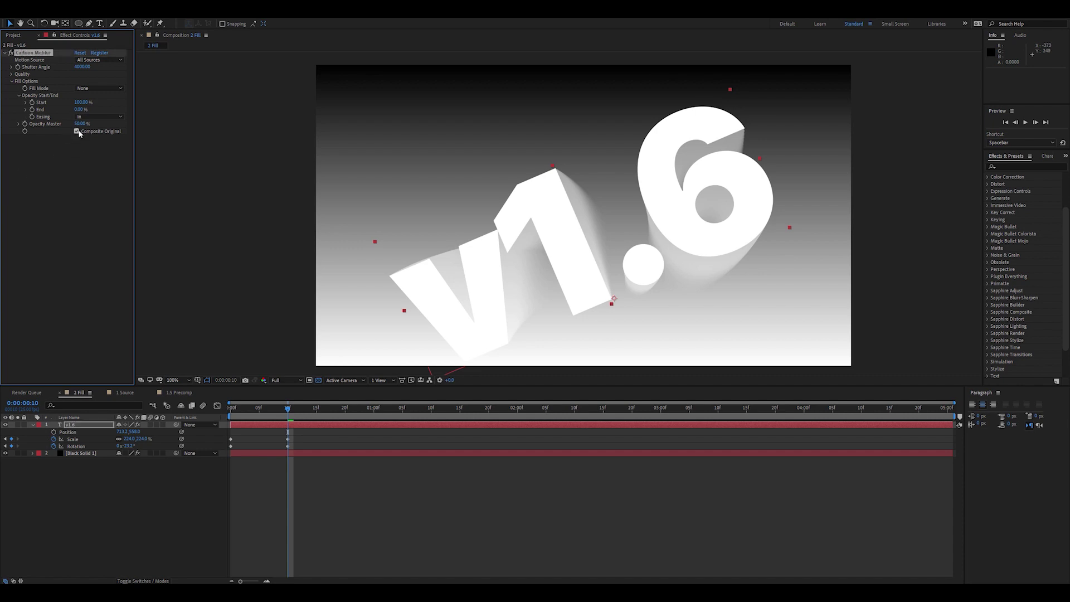
Step: Toggle Cartoon Moblur off and on, then Update Samples under Quality
left_click(88, 428)
left_click(10, 52)
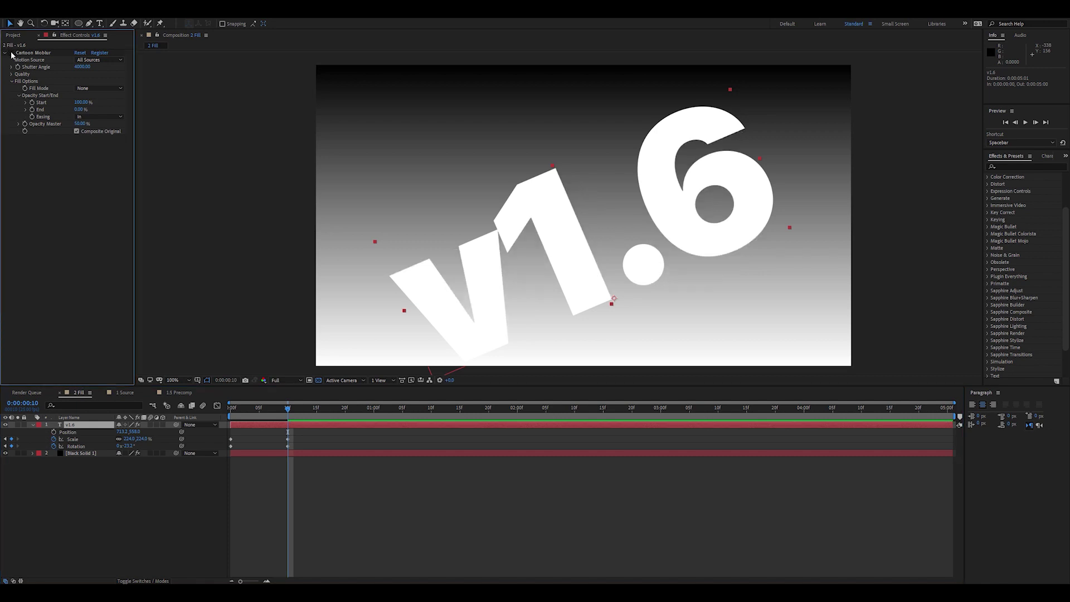
left_click(10, 53)
left_click(11, 73)
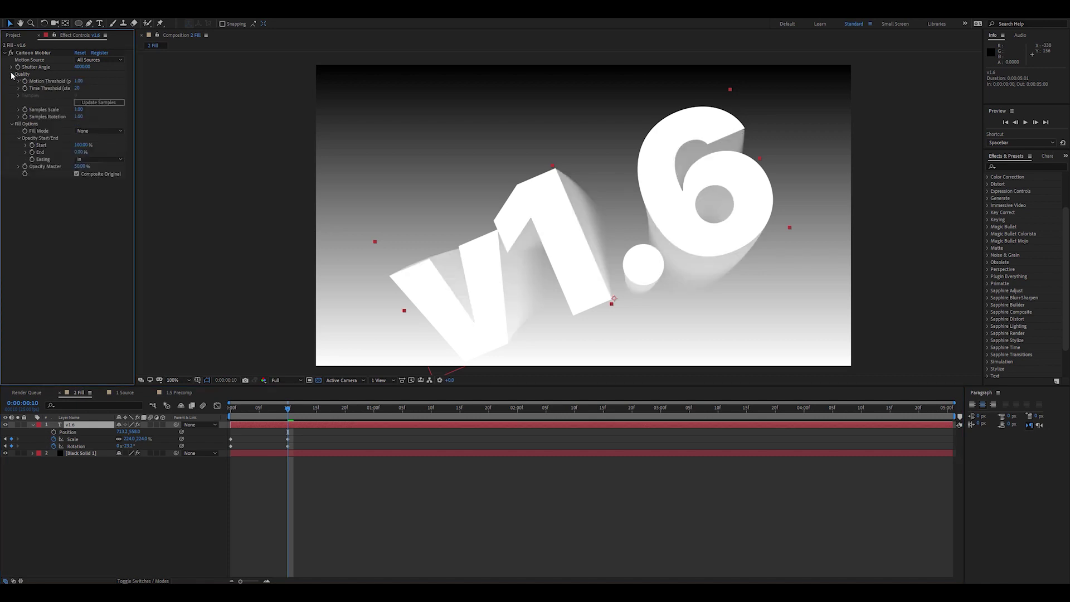
left_click(85, 104)
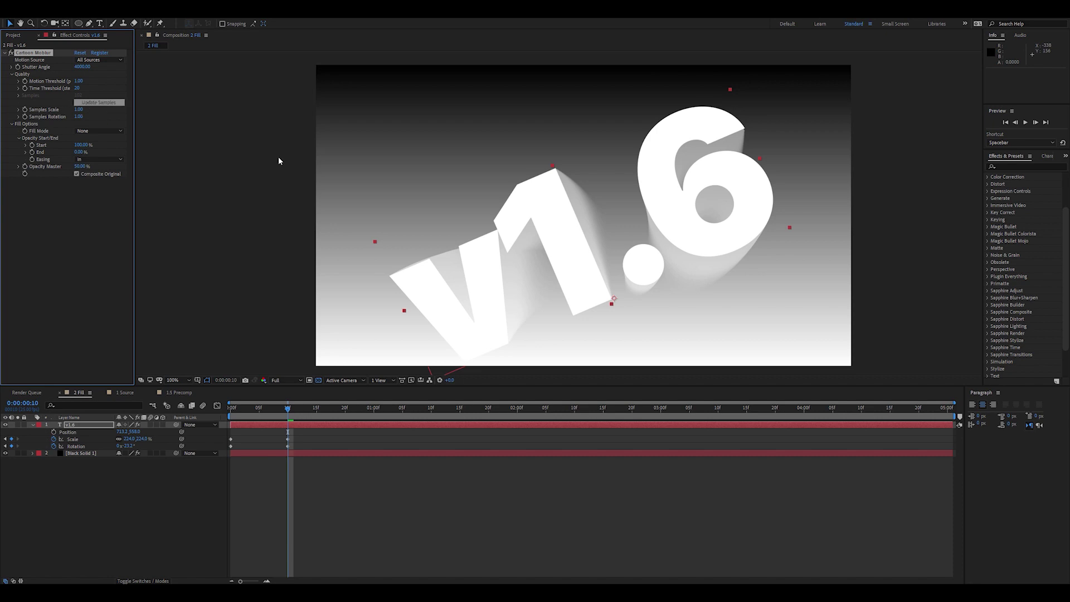
left_click(264, 174)
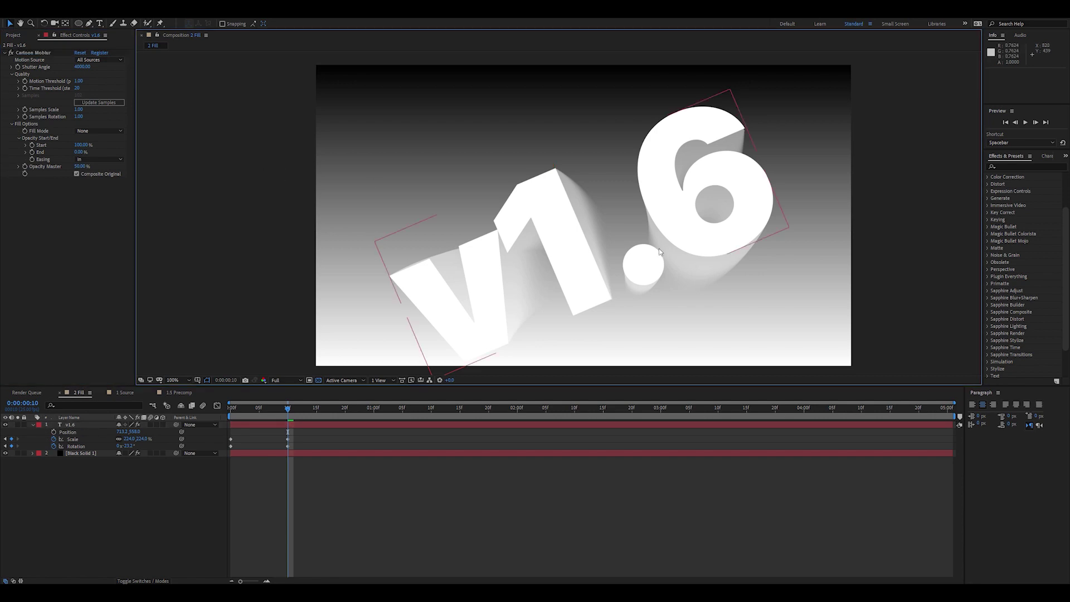
left_click(506, 275)
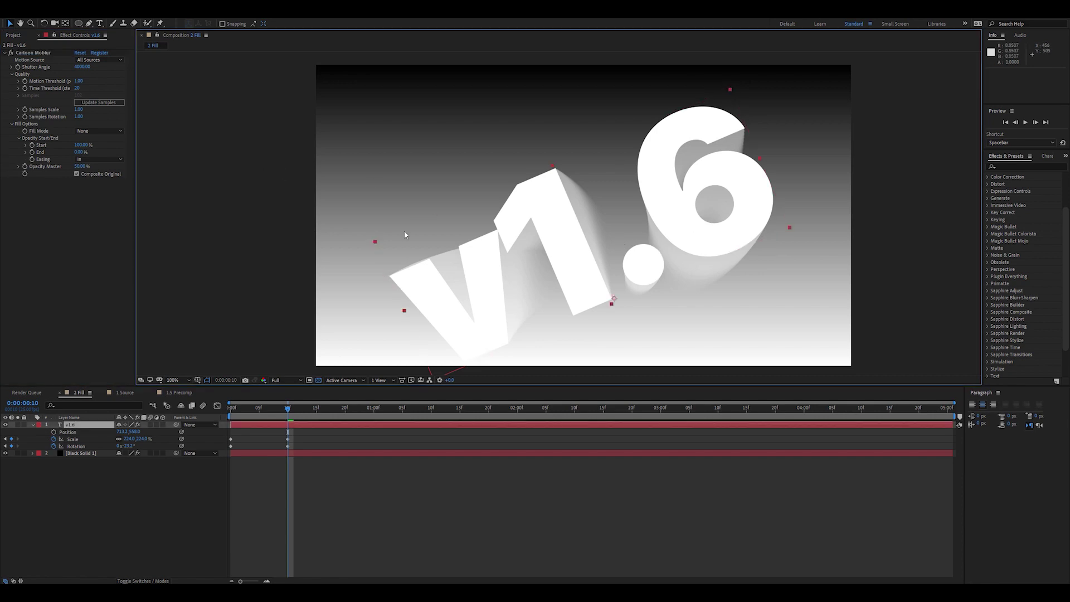
Step: Return the trails to a Solid fill and locate Cartoon Moblur in the Plugin Everything folder
left_click(98, 130)
left_click(84, 138)
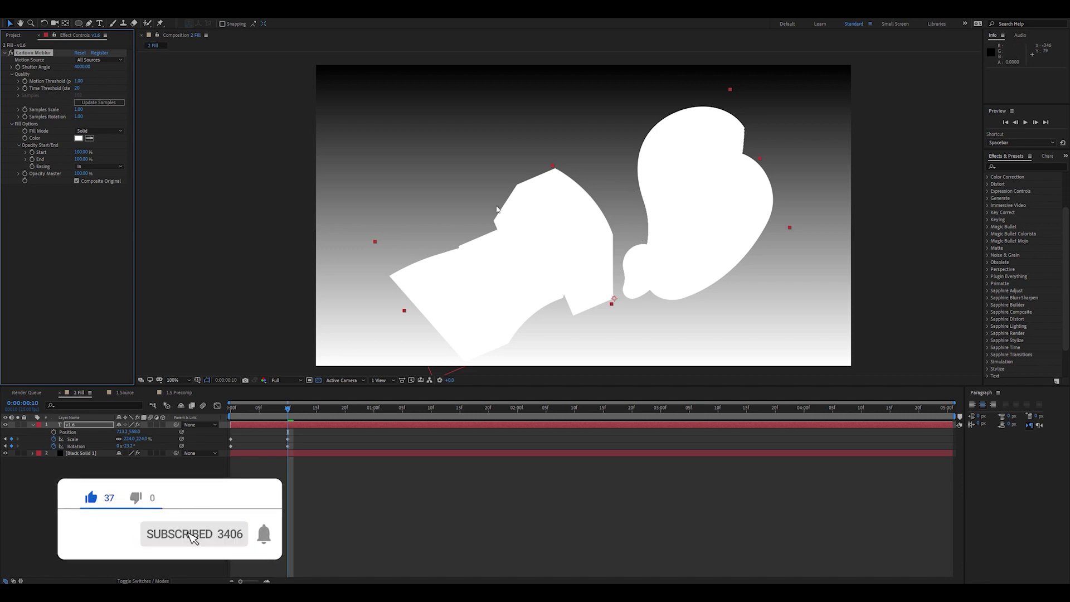
left_click(987, 276)
left_click(1020, 298)
Step: Change the project's colour bit depth in Project Settings
left_click(13, 35)
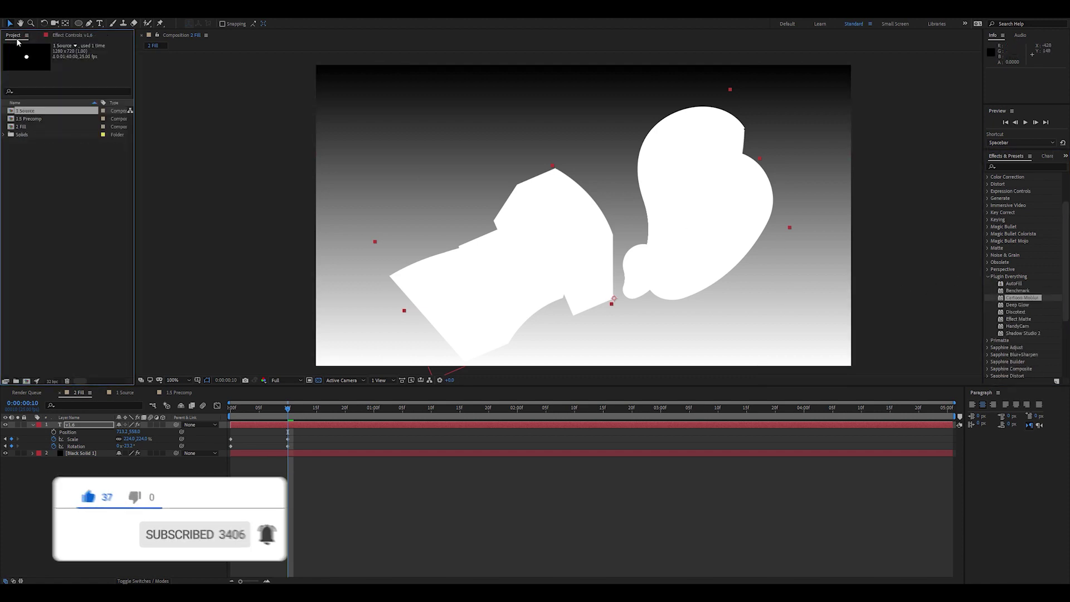
left_click(56, 382)
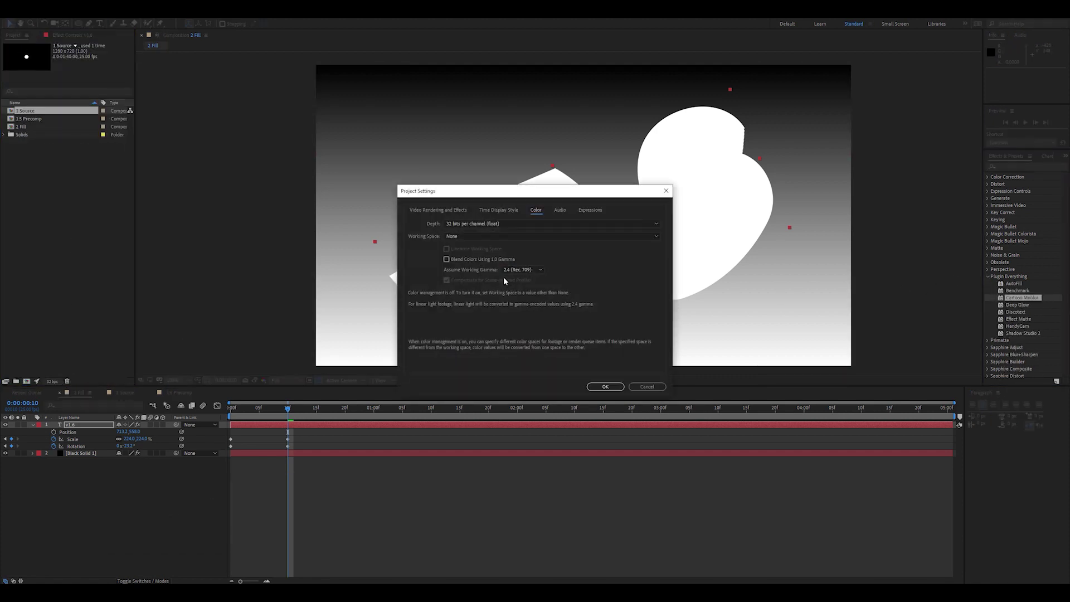
left_click(471, 224)
left_click(472, 243)
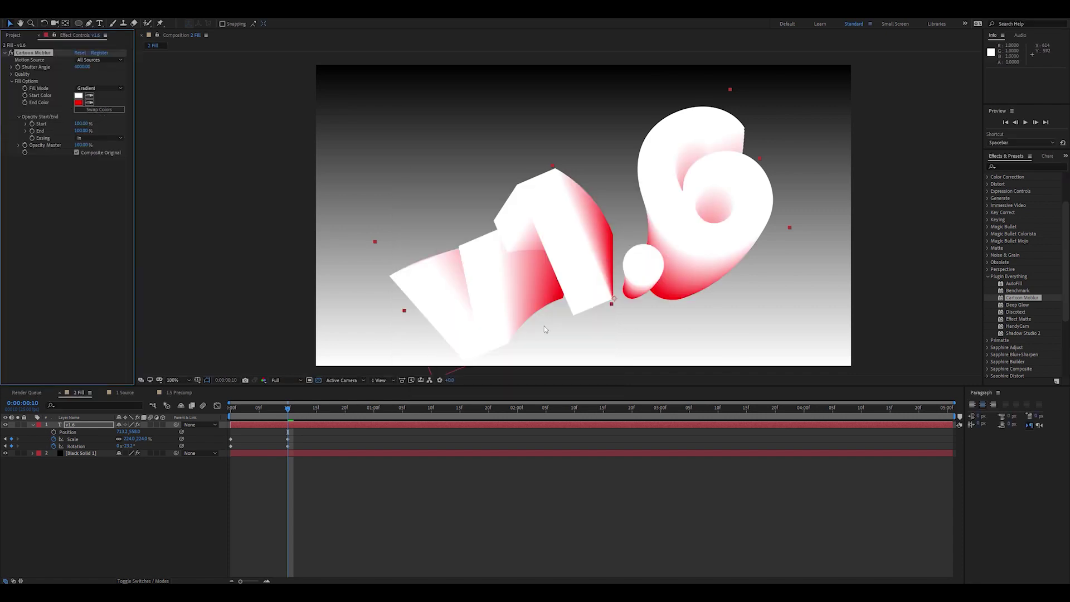